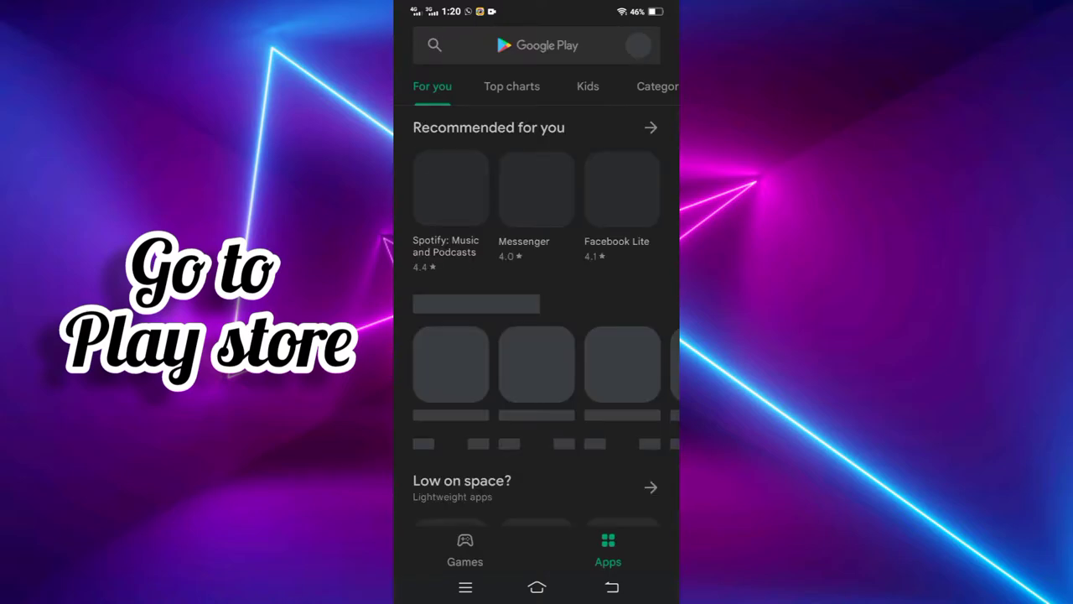
# - Search the Play Store for 'remote mouse' and launch the installed Remote Mouse app
pyautogui.click(520, 44)
pyautogui.write('remote m')
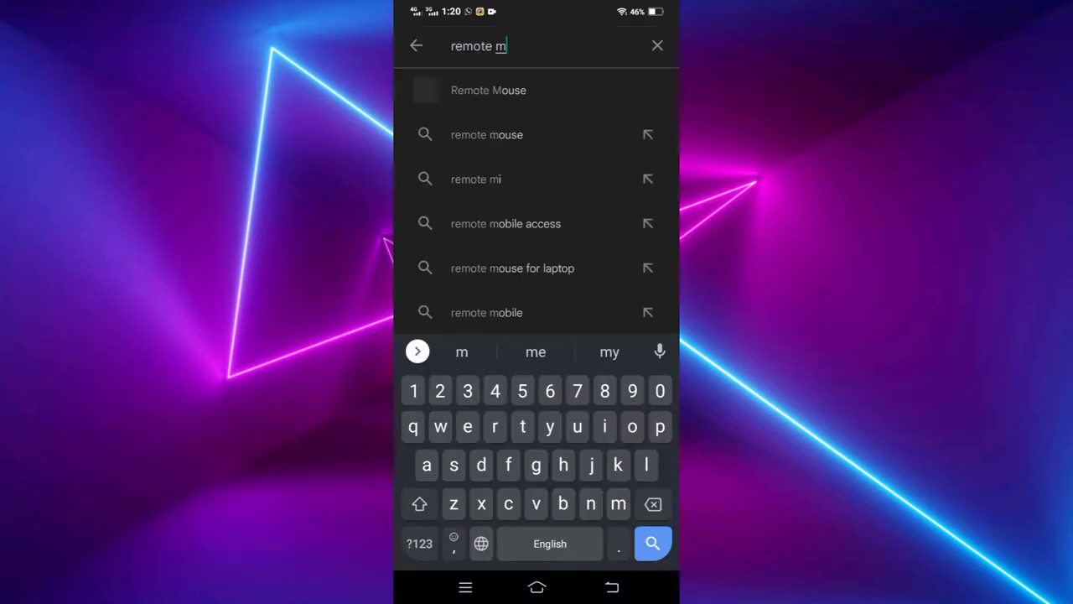
pyautogui.write('ouse')
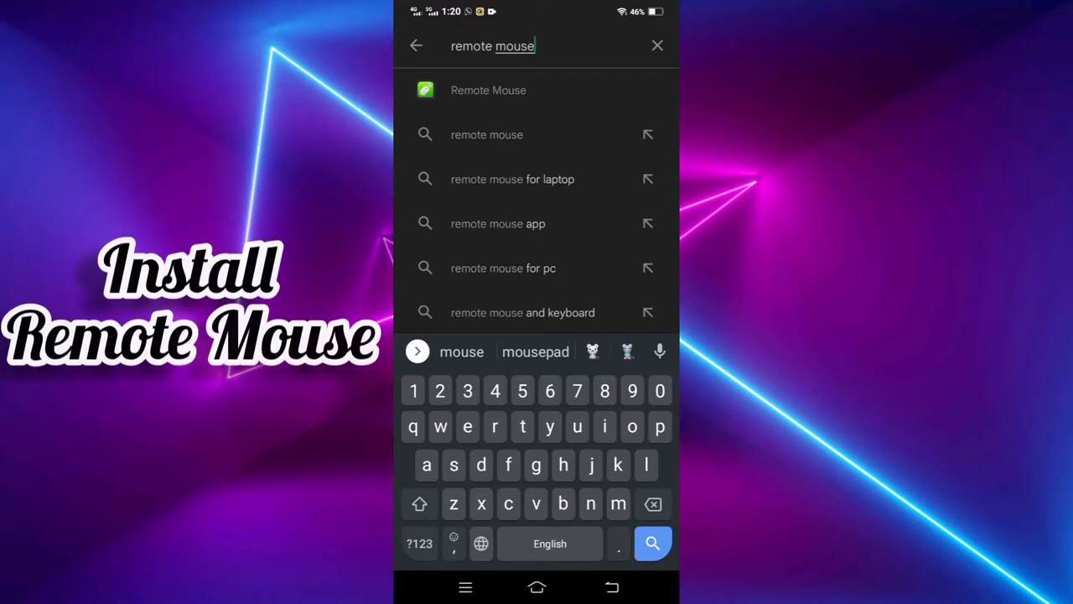
pyautogui.click(488, 90)
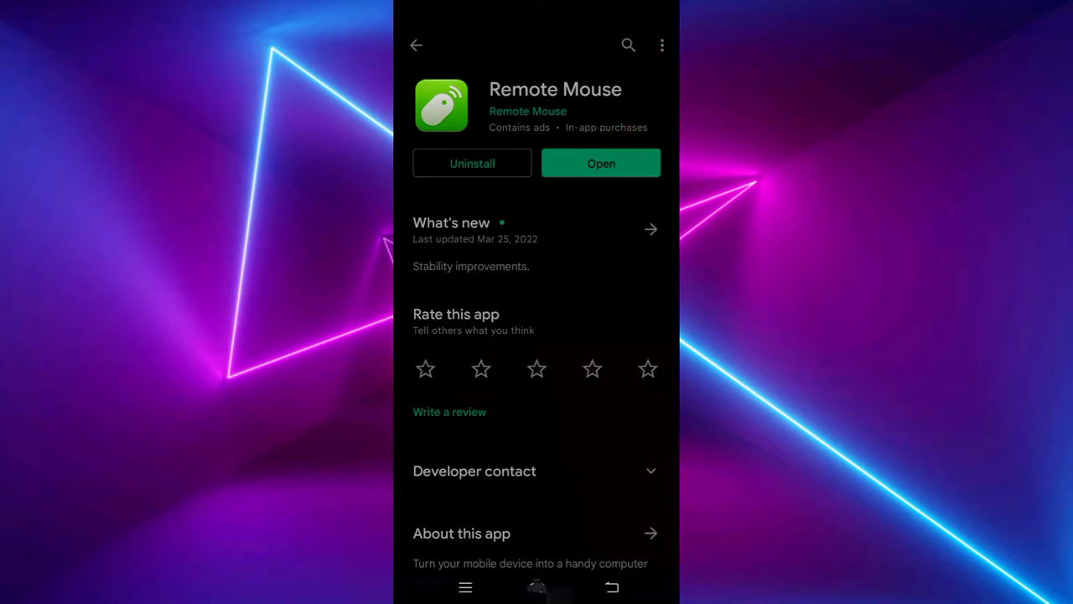
pyautogui.click(601, 163)
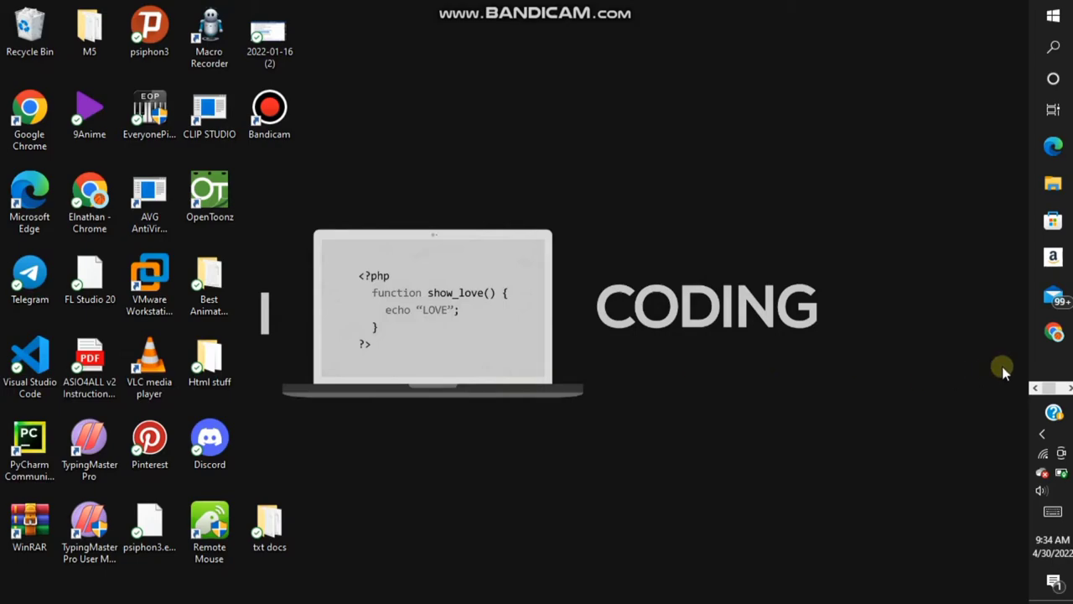
# - Load remotemouse.net in Google Chrome
pyautogui.click(1053, 332)
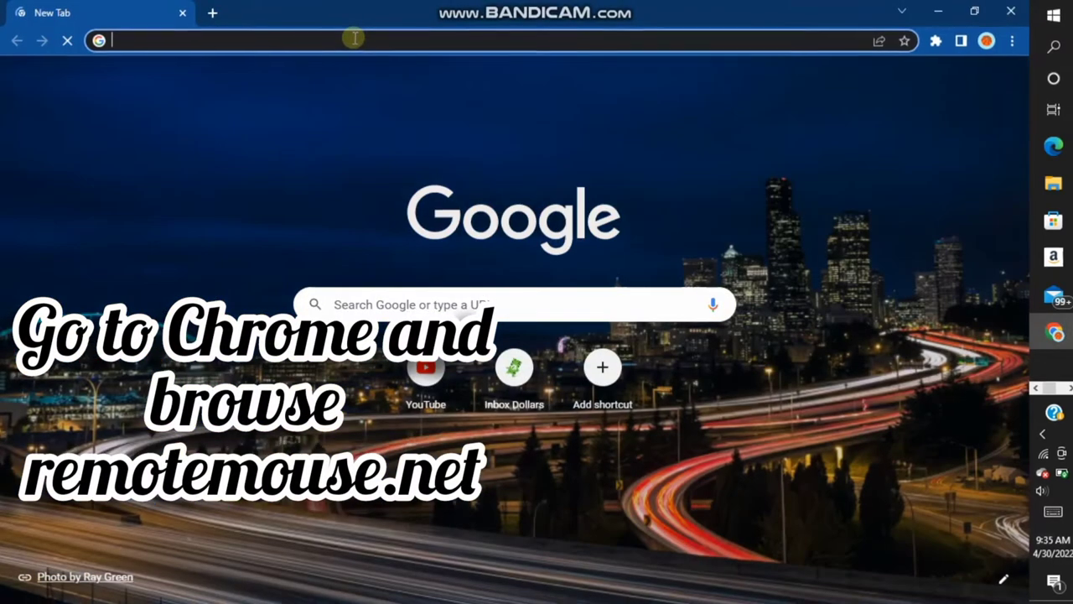
pyautogui.click(355, 40)
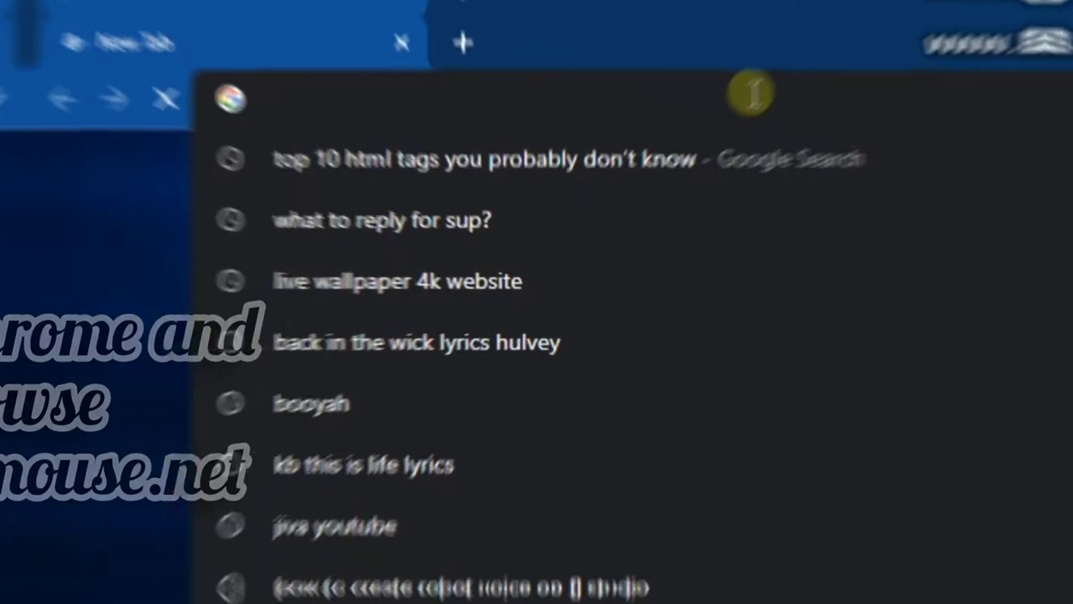
pyautogui.write('remotemo')
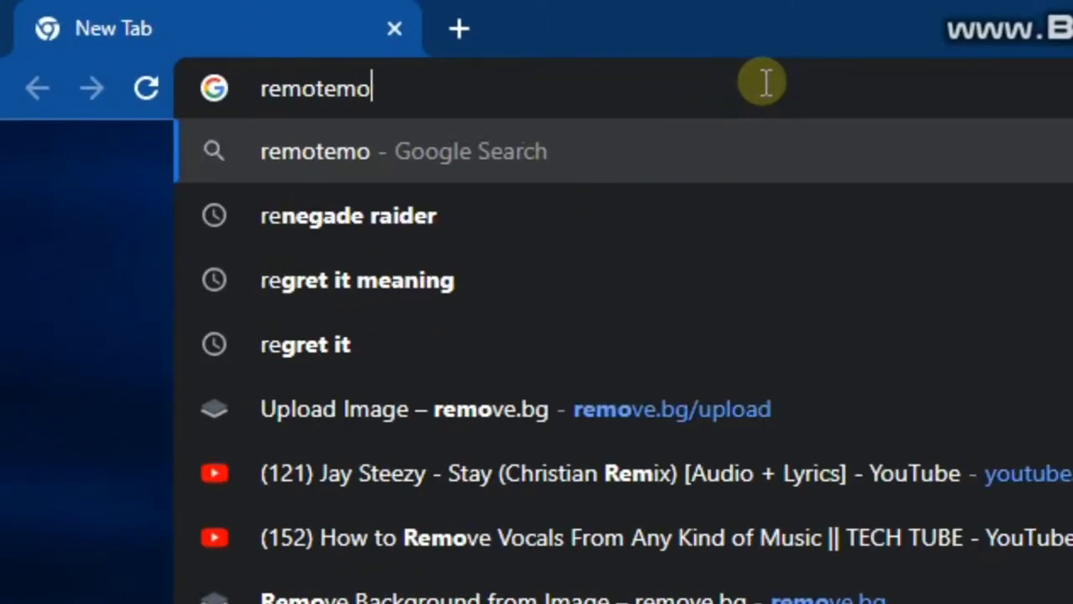
pyautogui.write('use.net')
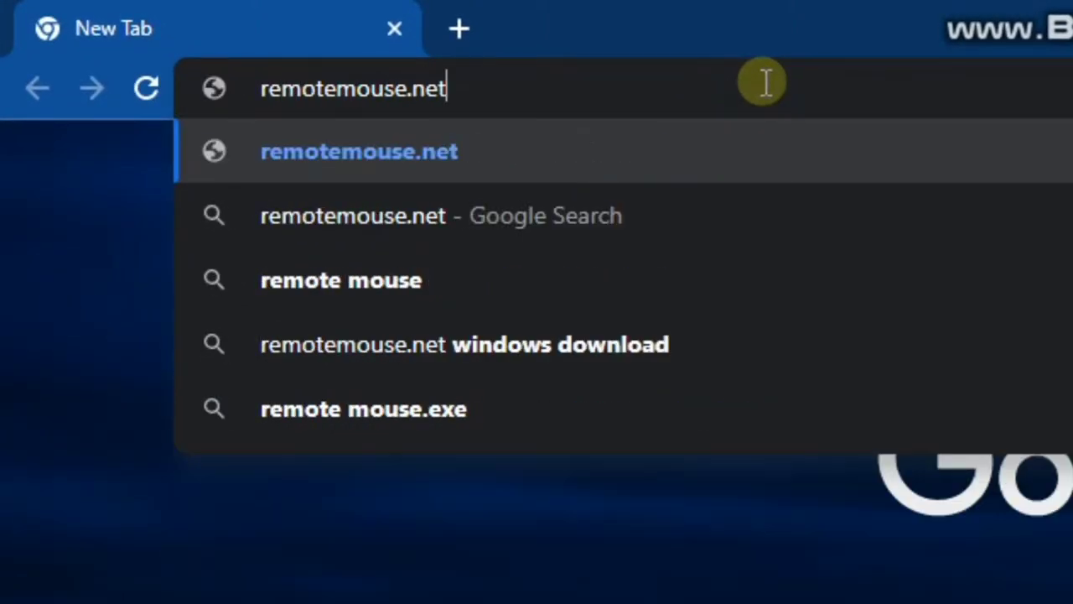
pyautogui.press('Return')
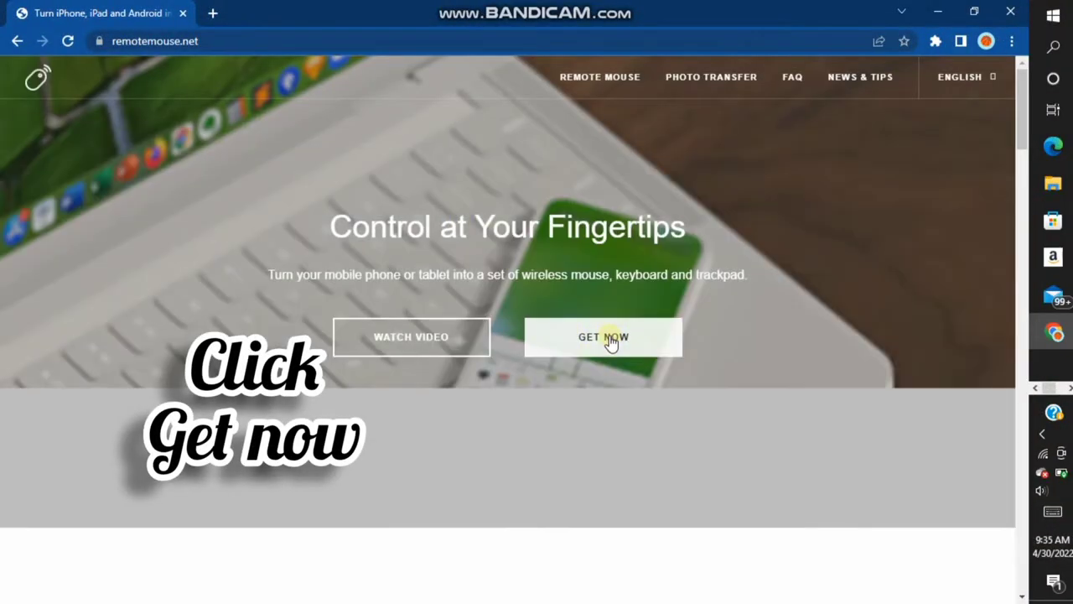
# - Via GET NOW, download the Windows installer RemoteMouse (1).exe
pyautogui.click(611, 339)
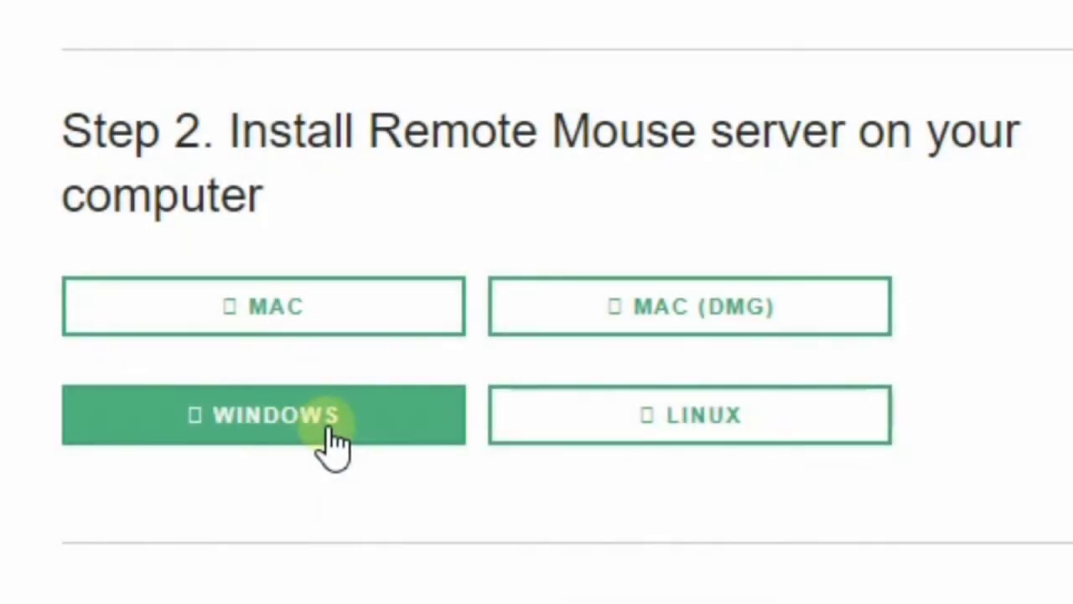
pyautogui.moveTo(73, 192); pyautogui.dragTo(408, 216)
pyautogui.click(407, 216)
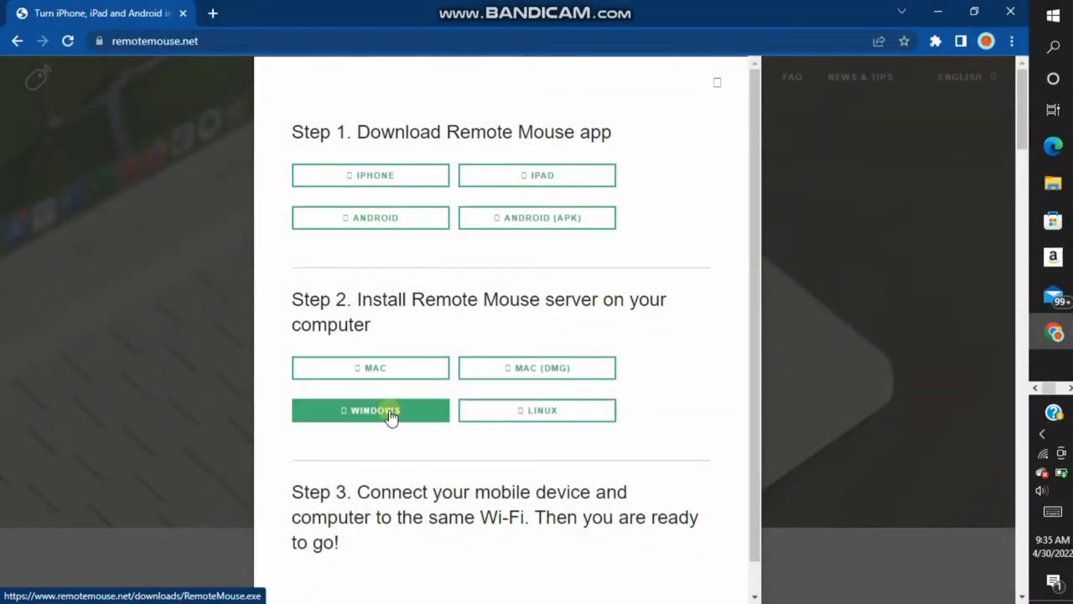
pyautogui.click(390, 415)
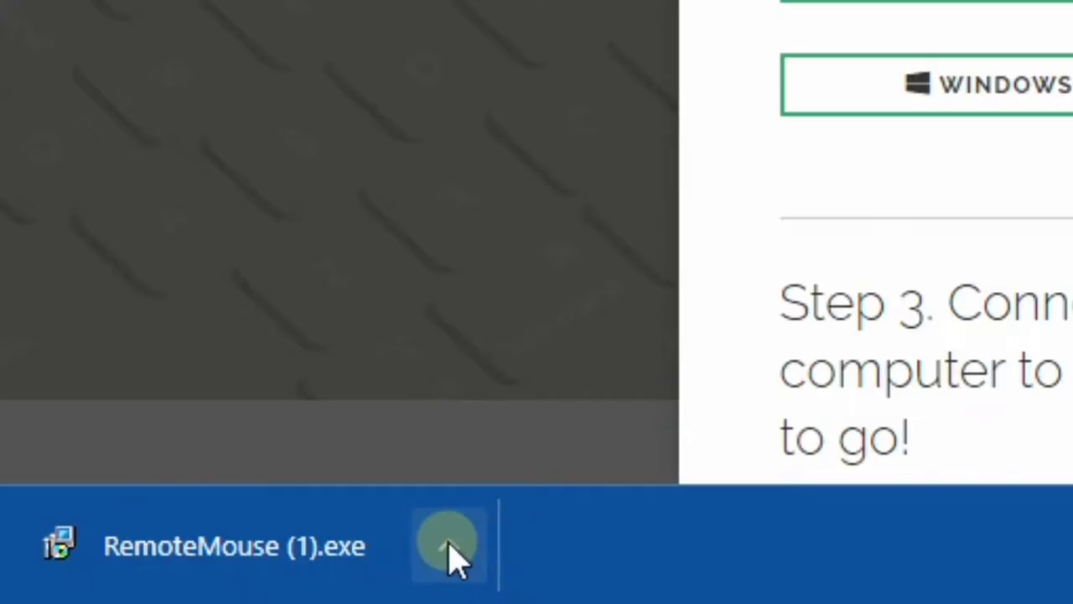
# - Run the downloaded RemoteMouse (1).exe installer from Chrome's download bar
pyautogui.click(449, 546)
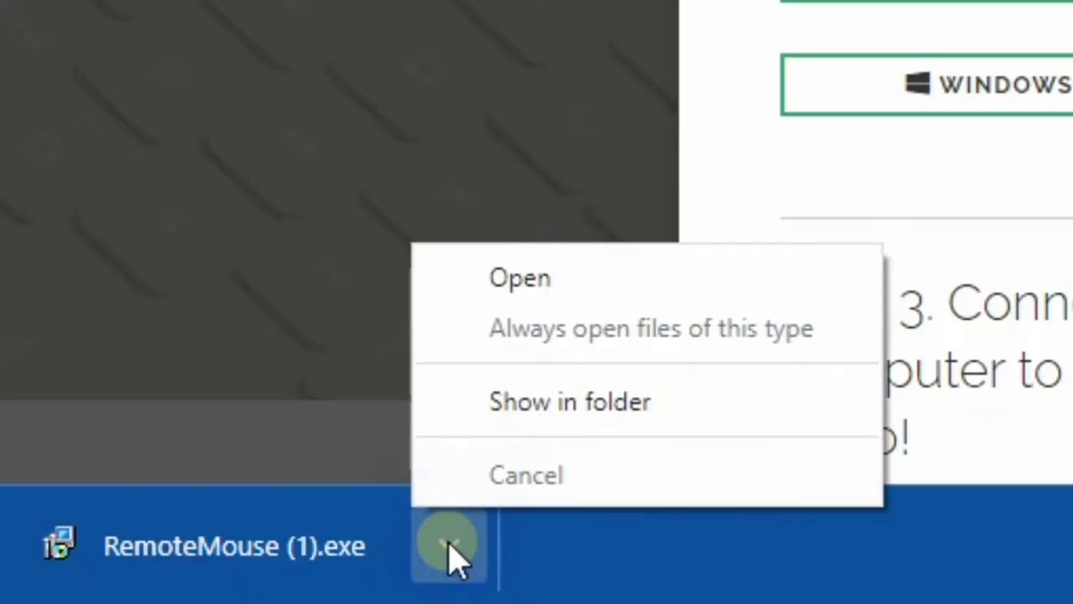
pyautogui.click(520, 281)
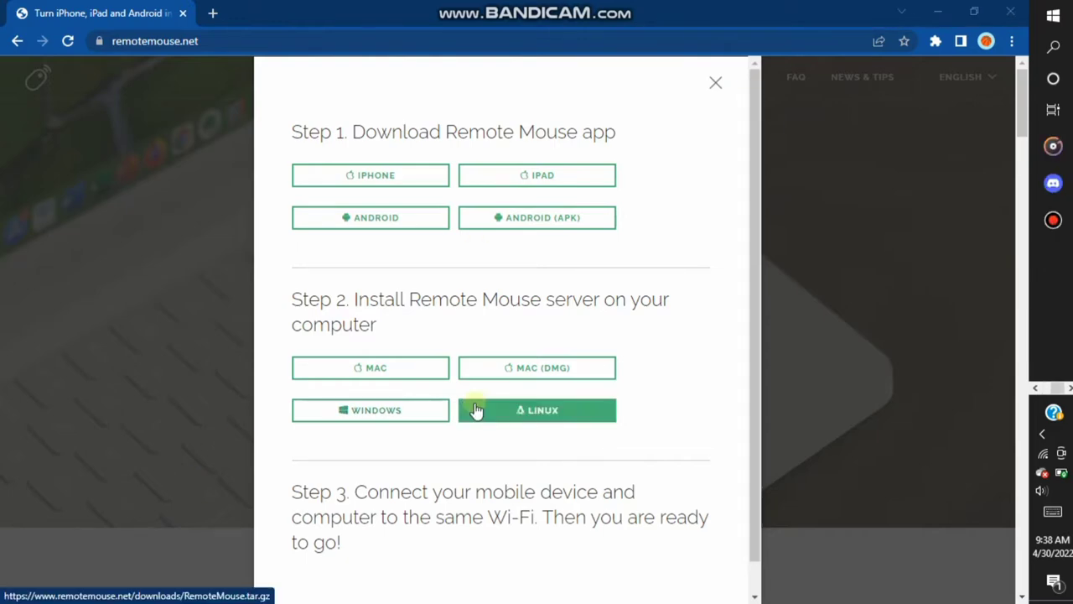
pyautogui.click(937, 11)
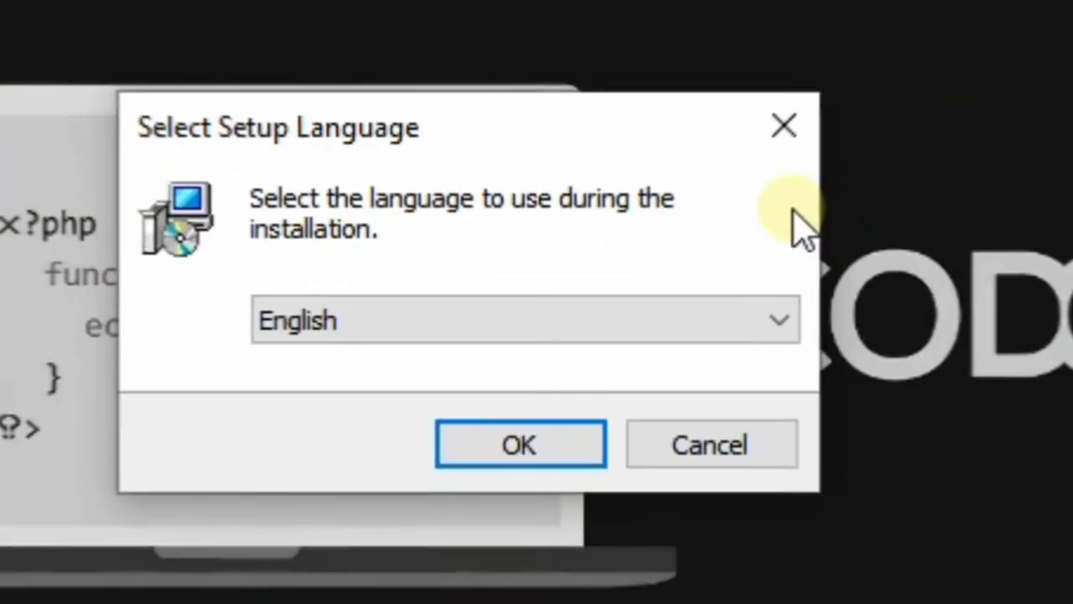
# - Install Remote Mouse 4.110 in English without a desktop shortcut, then close the wizard
pyautogui.click(522, 451)
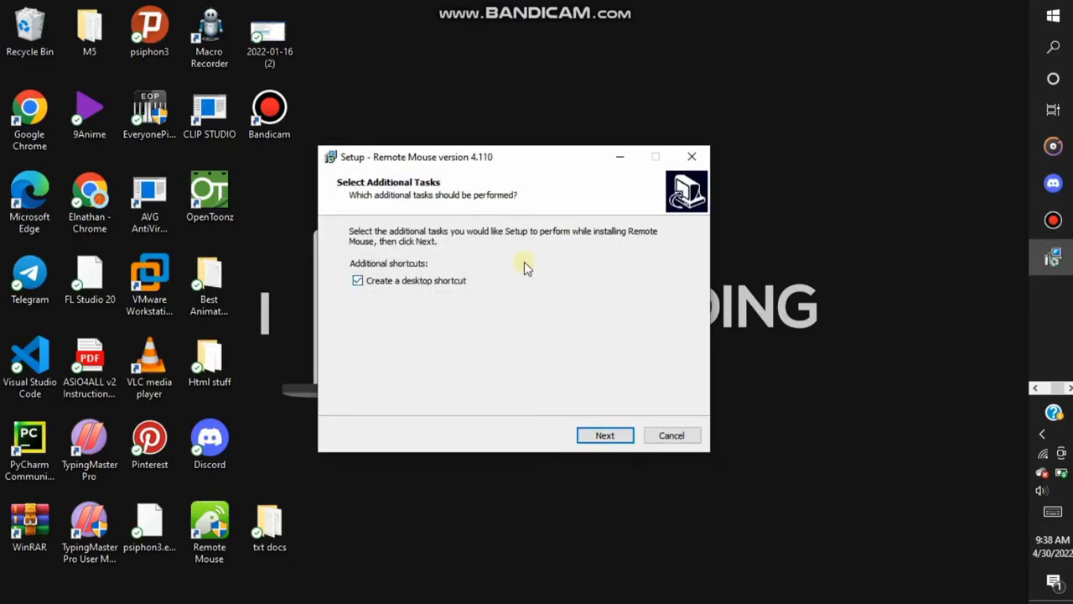
pyautogui.click(357, 280)
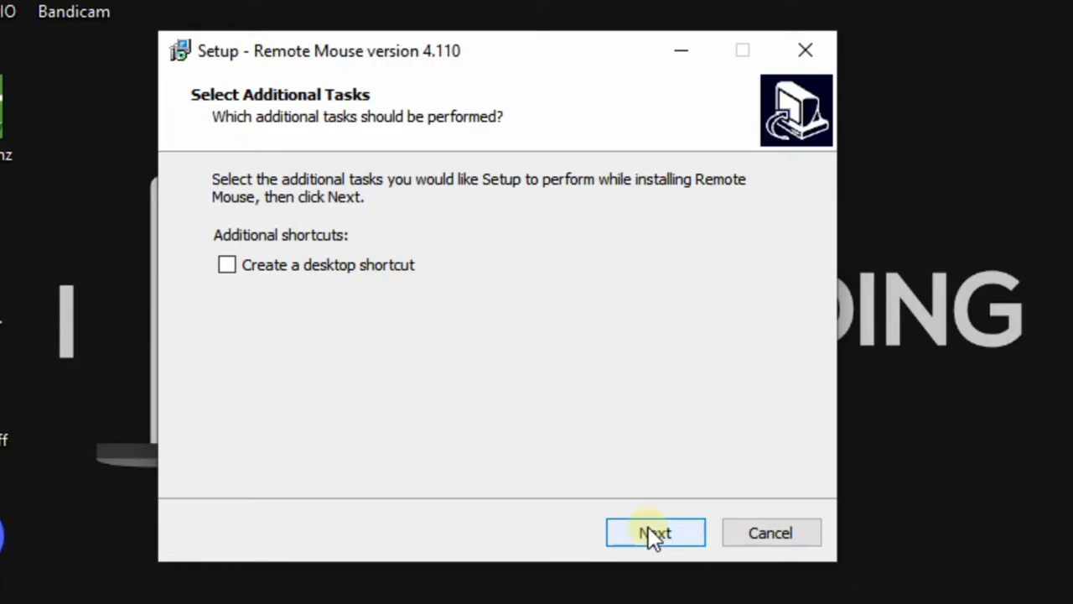
pyautogui.click(650, 532)
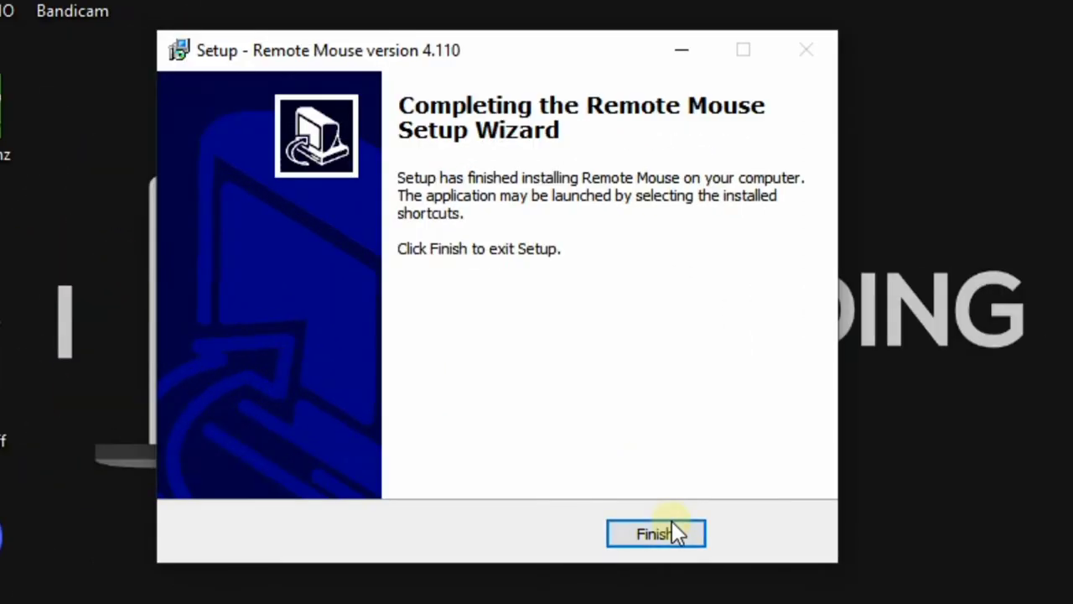
pyautogui.click(607, 435)
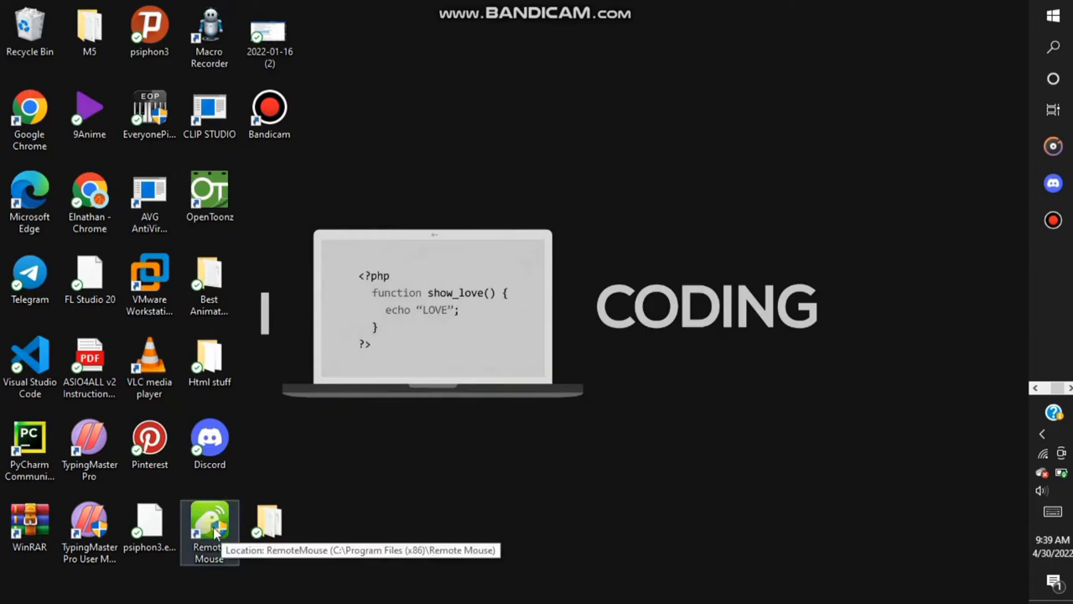
# - Move the Remote Mouse icon beside the wallpaper laptop, run it, and dismiss the port warning
pyautogui.moveTo(202, 533); pyautogui.dragTo(332, 426)
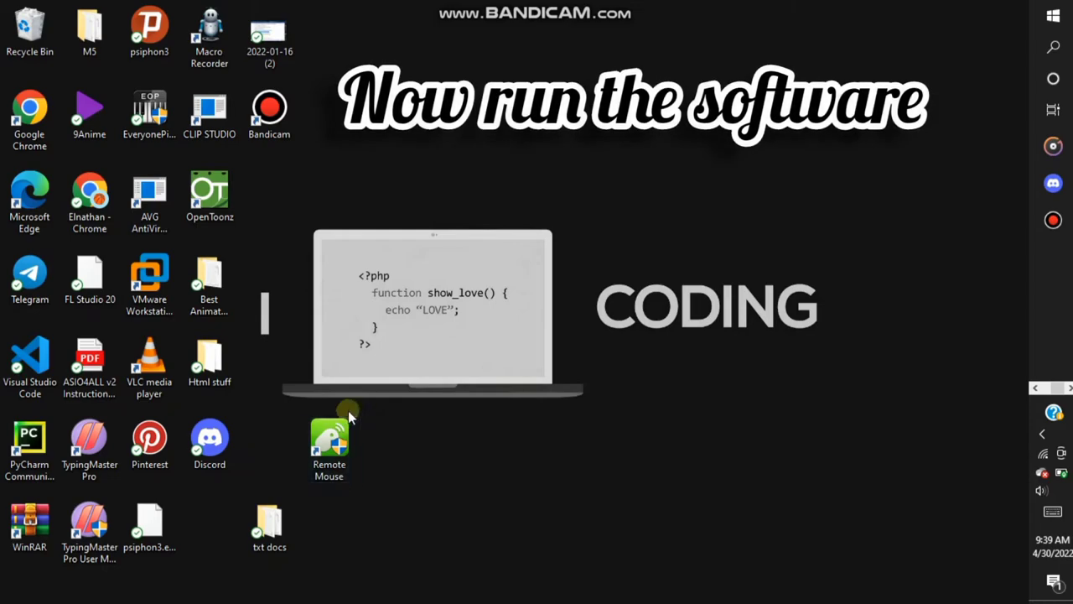
pyautogui.doubleClick(343, 443)
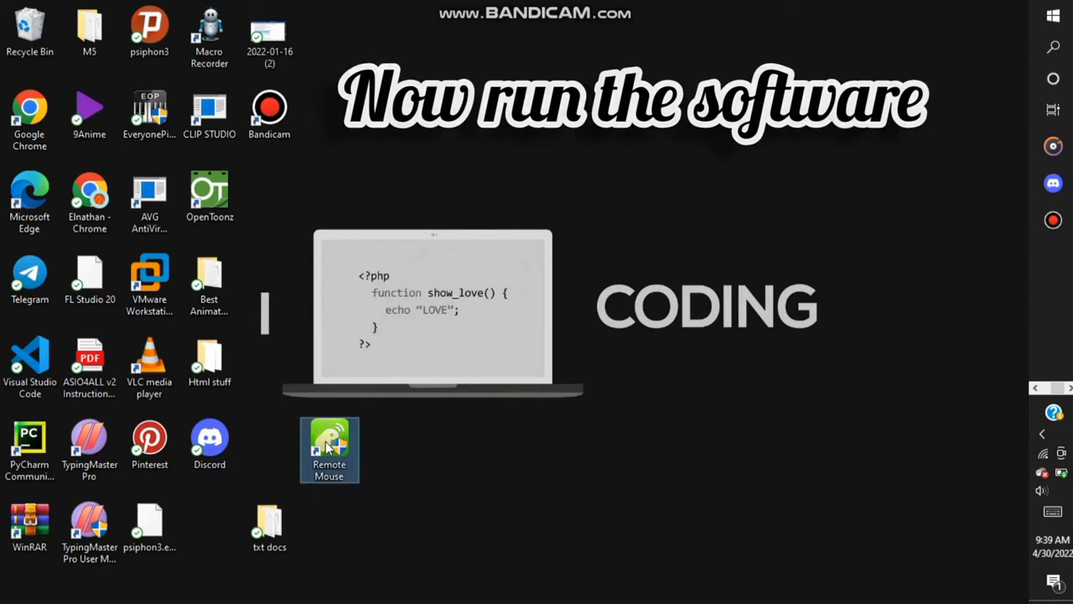
pyautogui.doubleClick(328, 448)
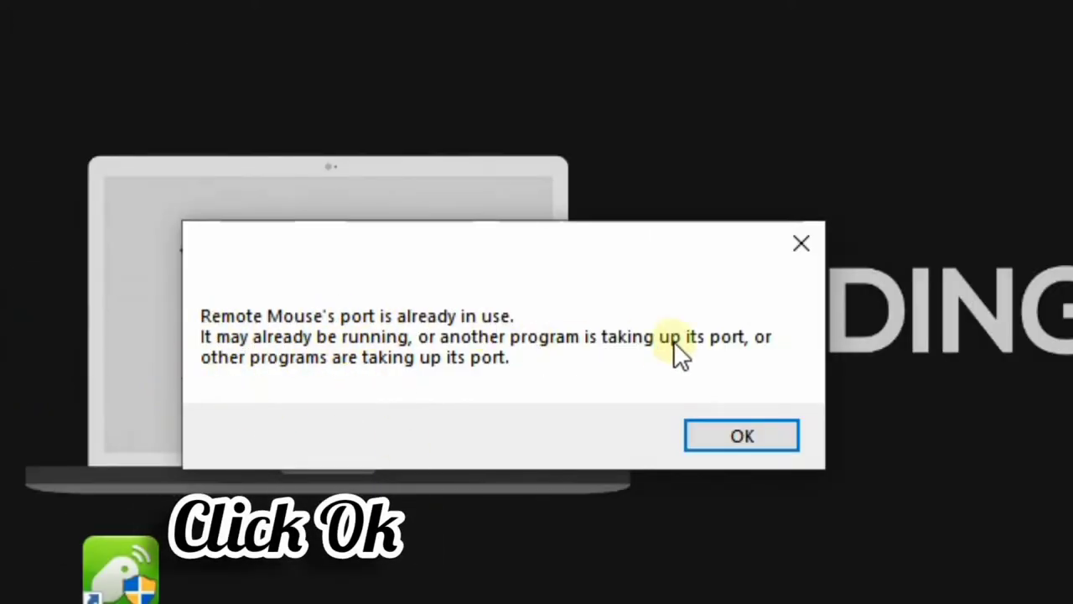
pyautogui.click(743, 436)
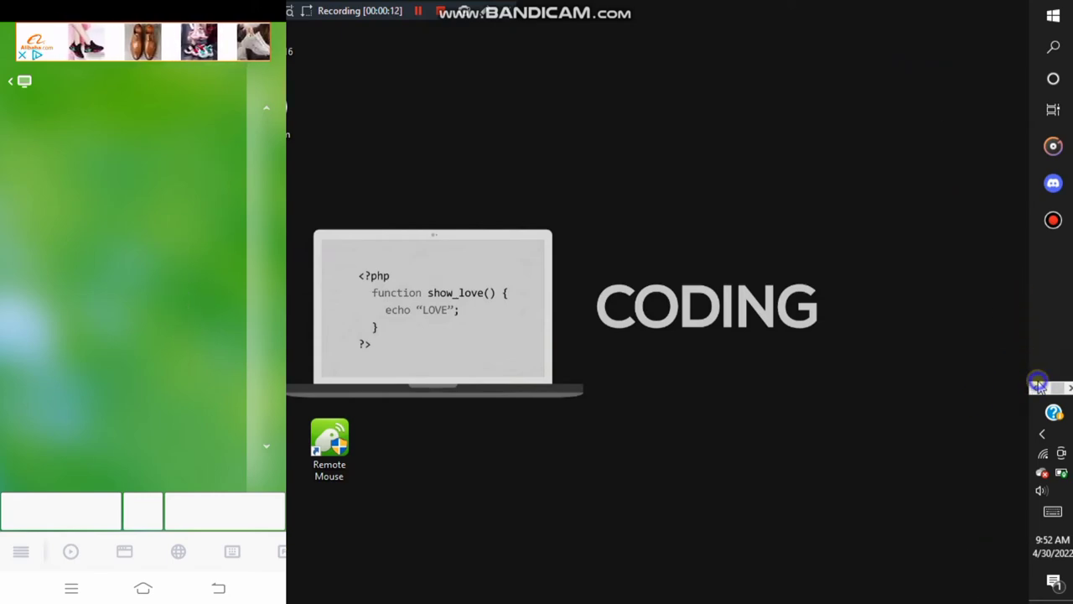
pyautogui.click(1033, 388)
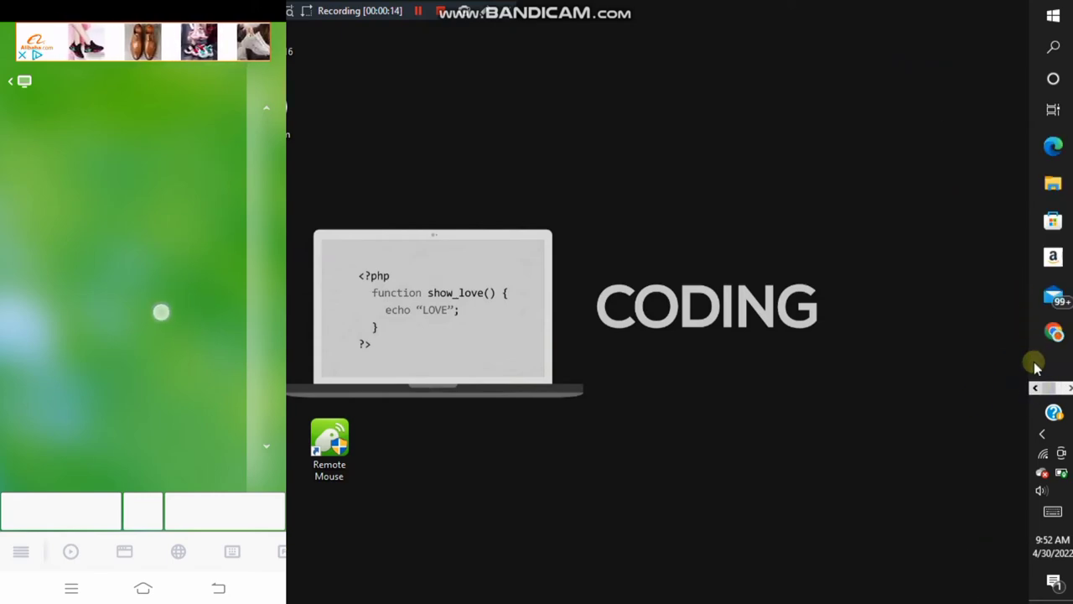
pyautogui.click(1053, 332)
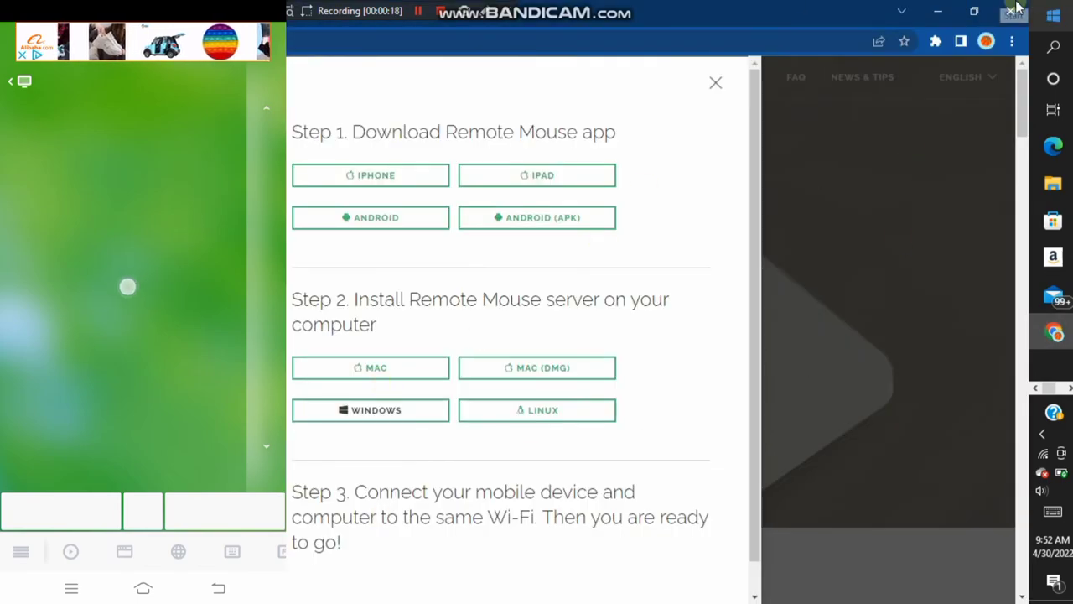
pyautogui.click(943, 14)
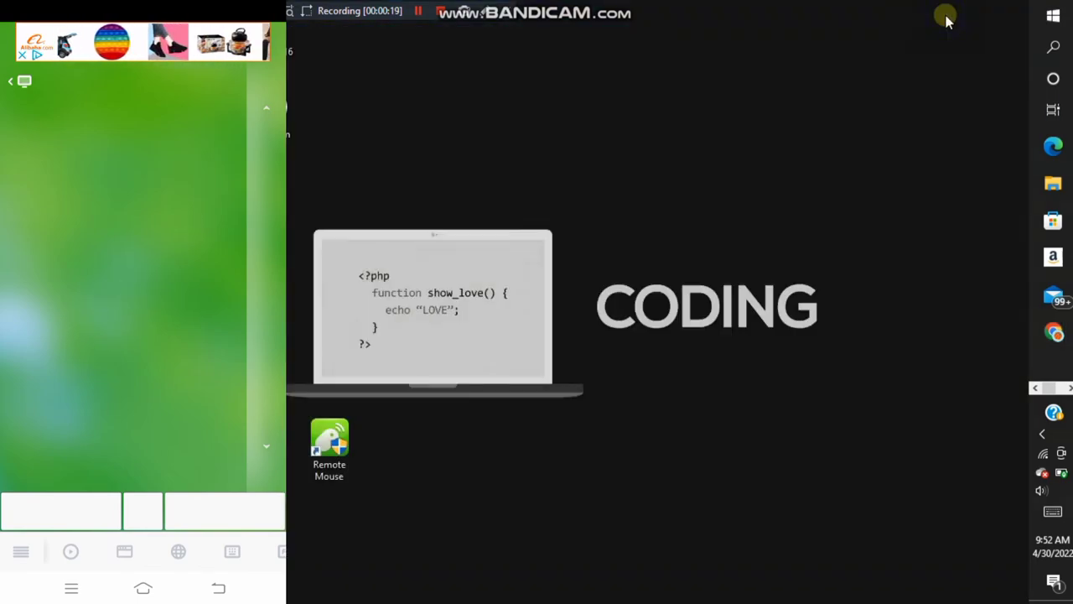
pyautogui.rightClick(760, 154)
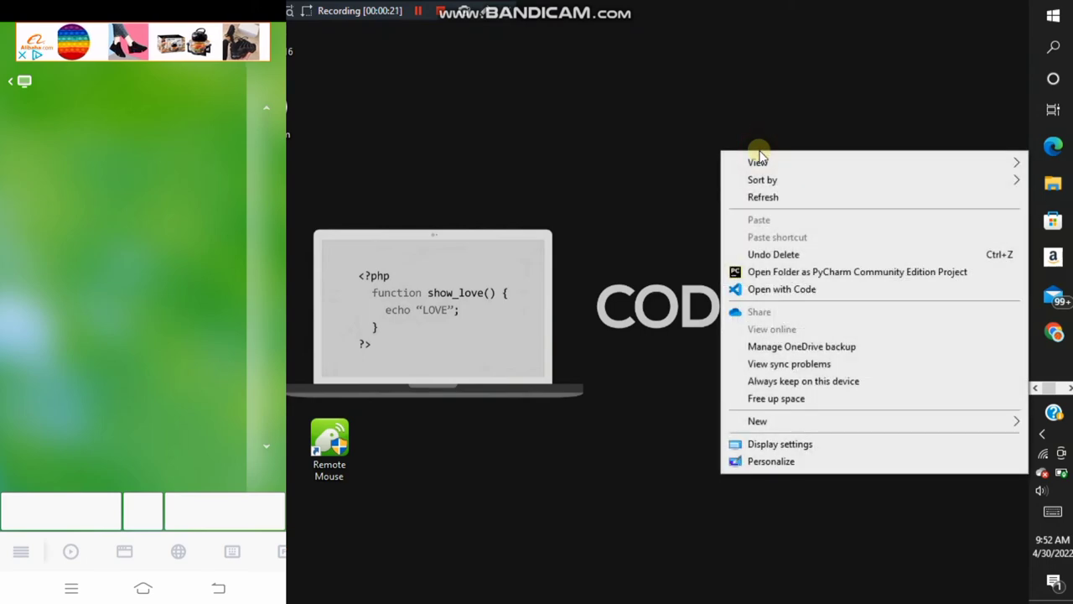
pyautogui.click(763, 201)
pyautogui.rightClick(427, 169)
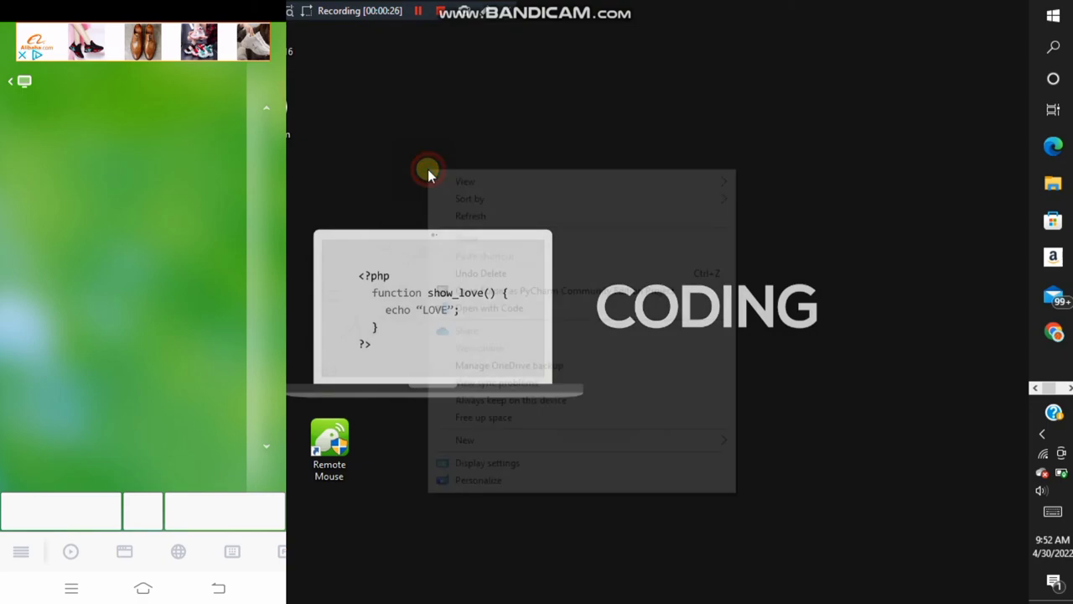
pyautogui.click(499, 216)
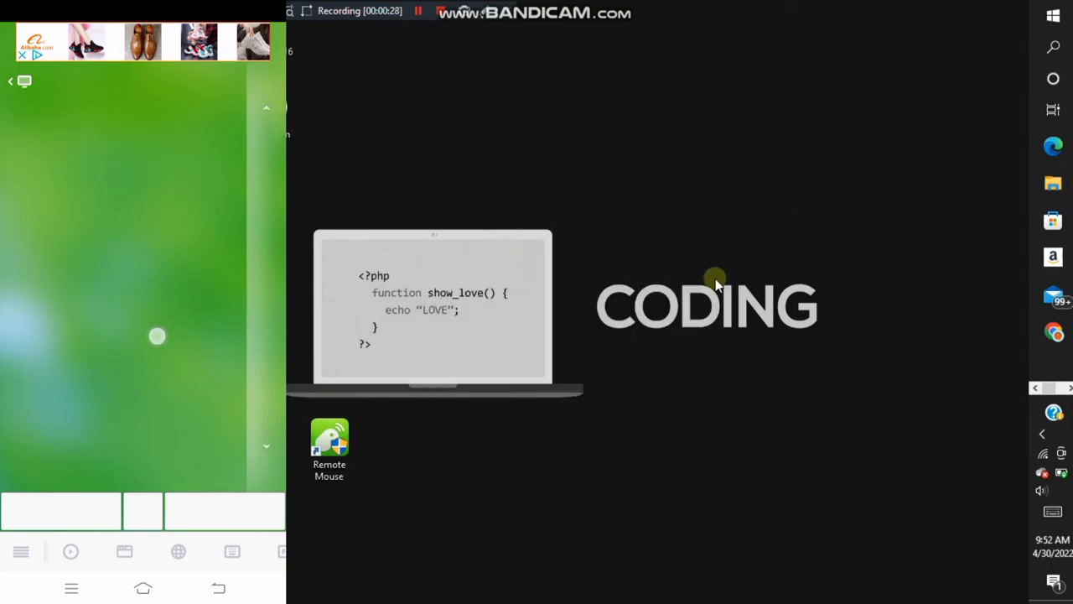